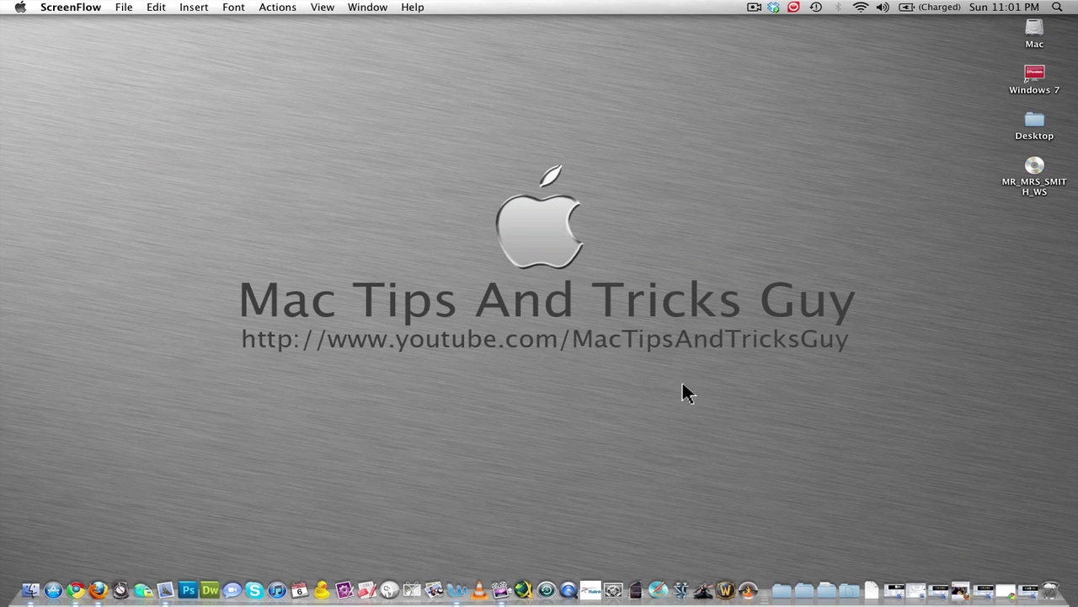
Step: Reload handbrake.fr in Chrome and go to its Download page for version 0.9.5
click(78, 590)
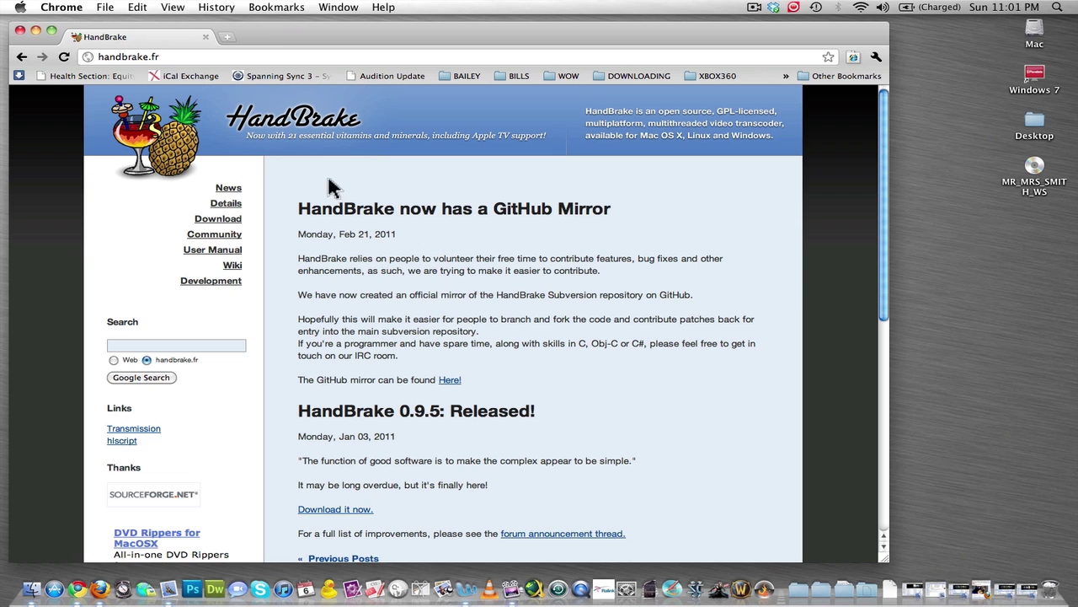
drag(253, 31, 262, 25)
click(146, 52)
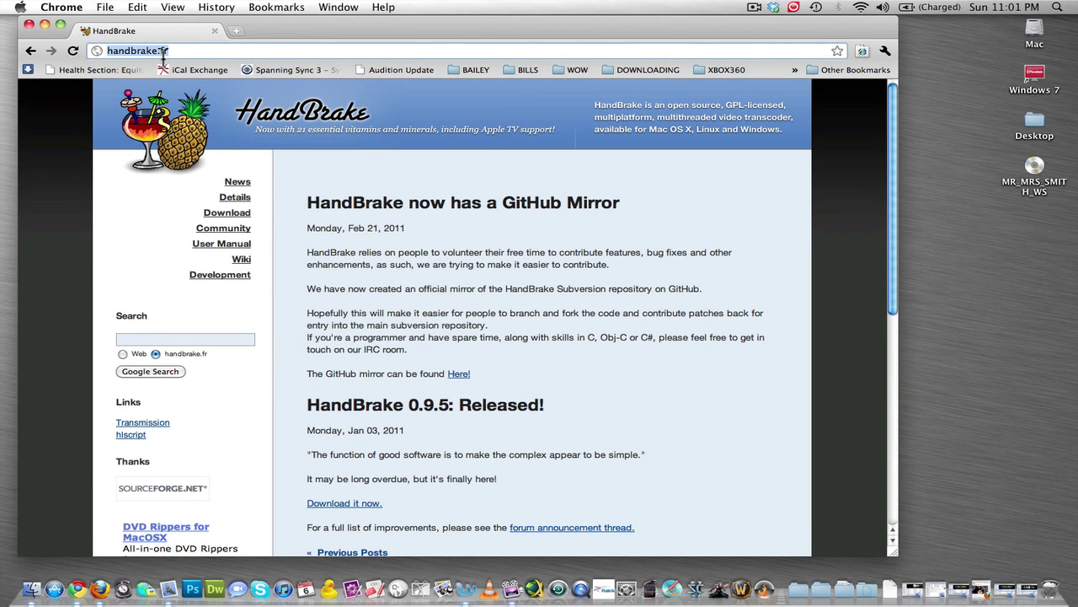
click(178, 52)
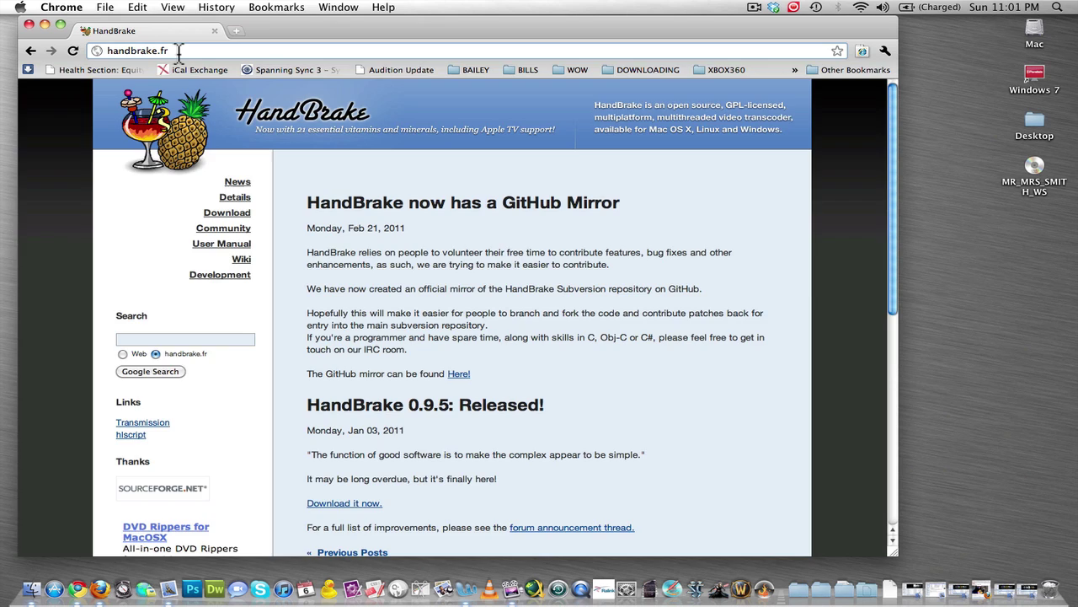
key(Return)
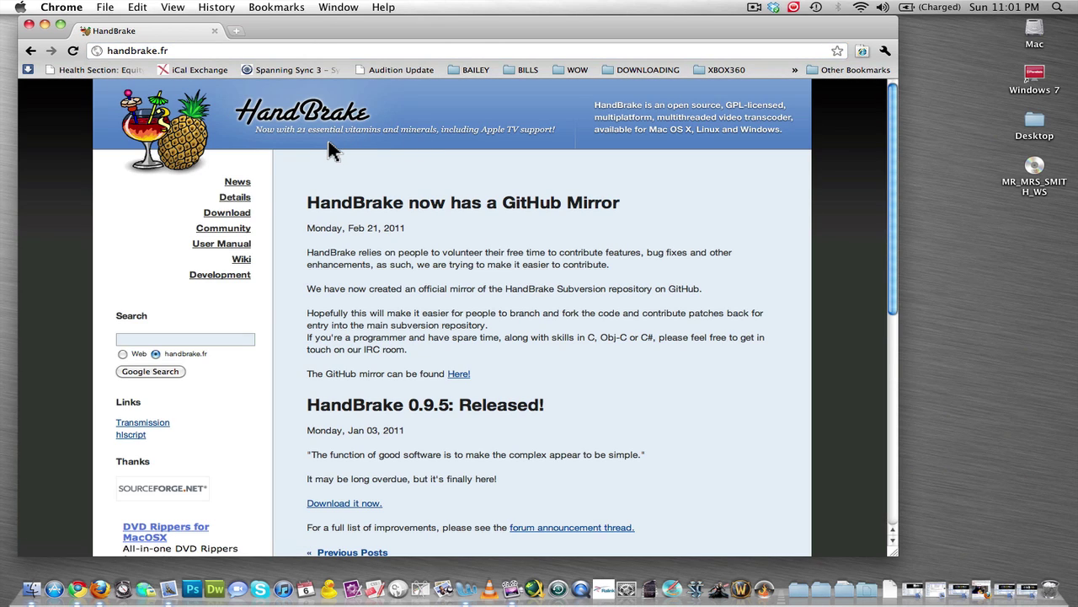
click(242, 216)
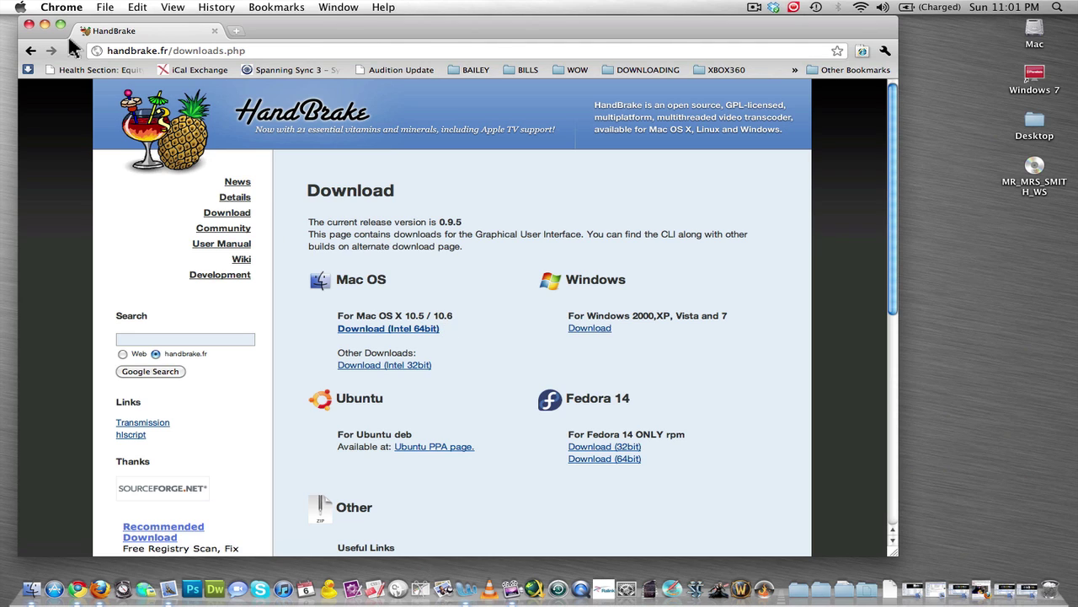
click(20, 8)
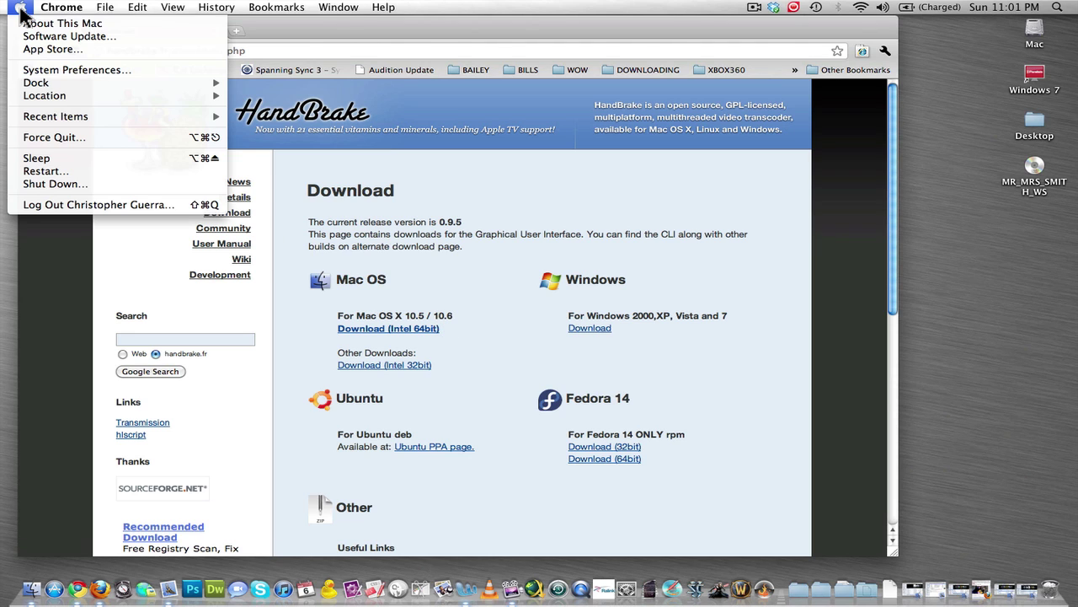
click(34, 29)
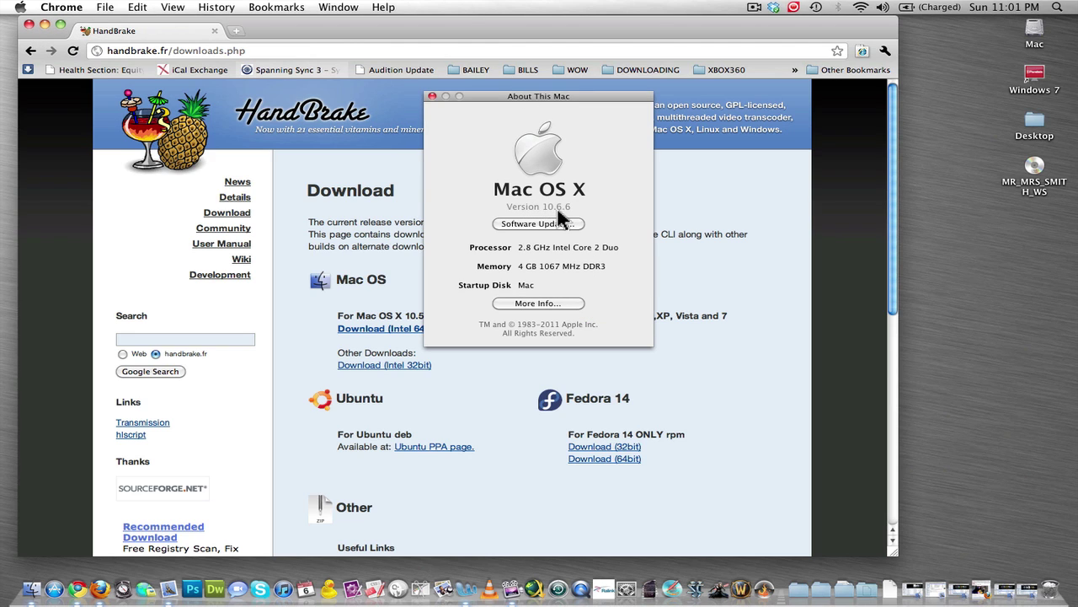
drag(516, 97, 827, 126)
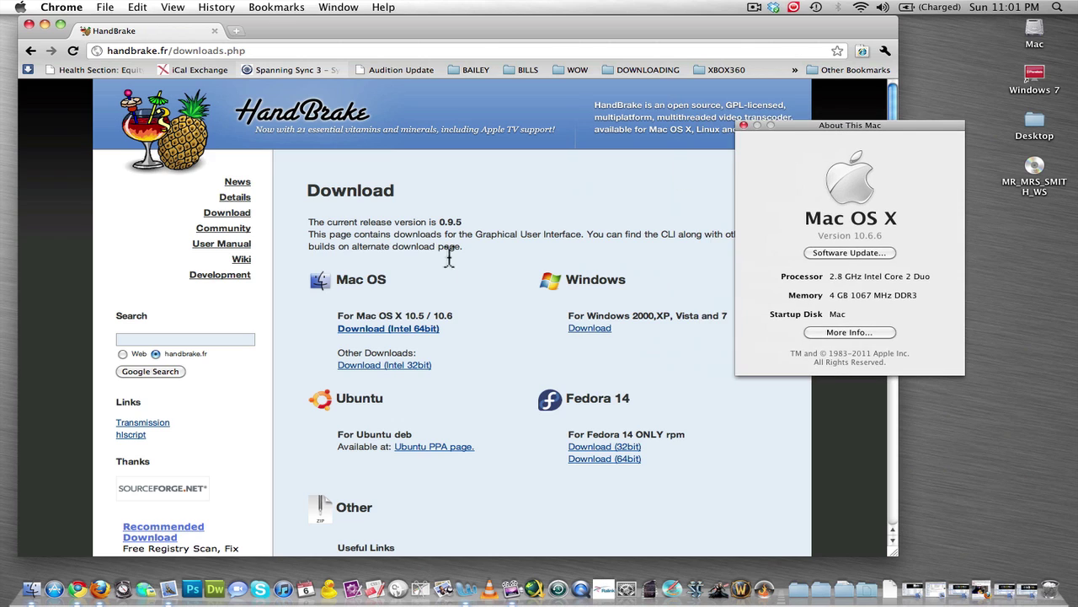
click(744, 125)
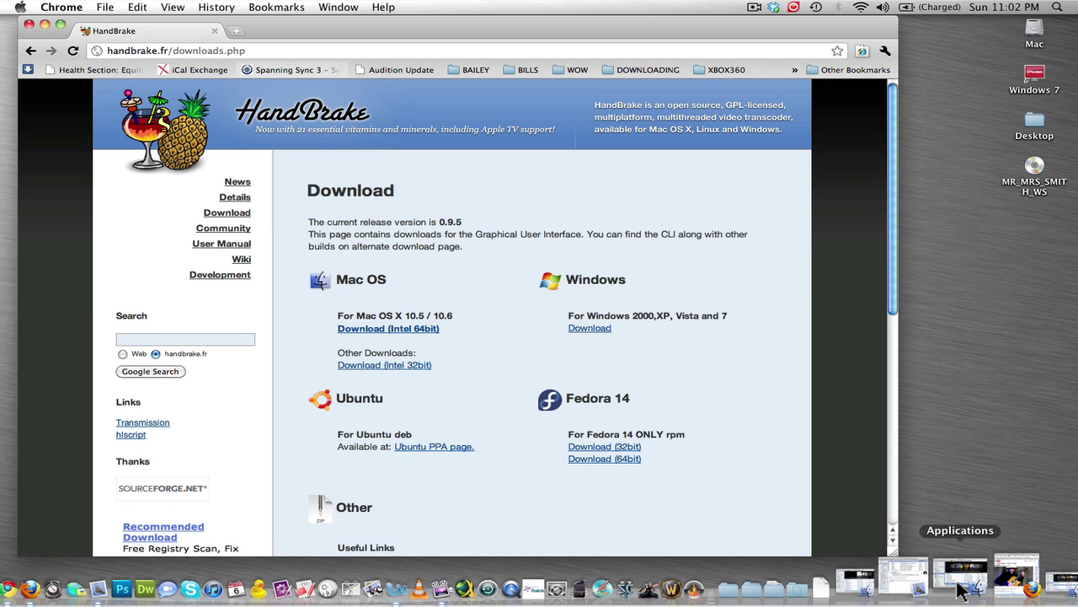
Step: Open the downloaded HandBrake 0.9.5 disk image from the Downloads folder
click(1022, 589)
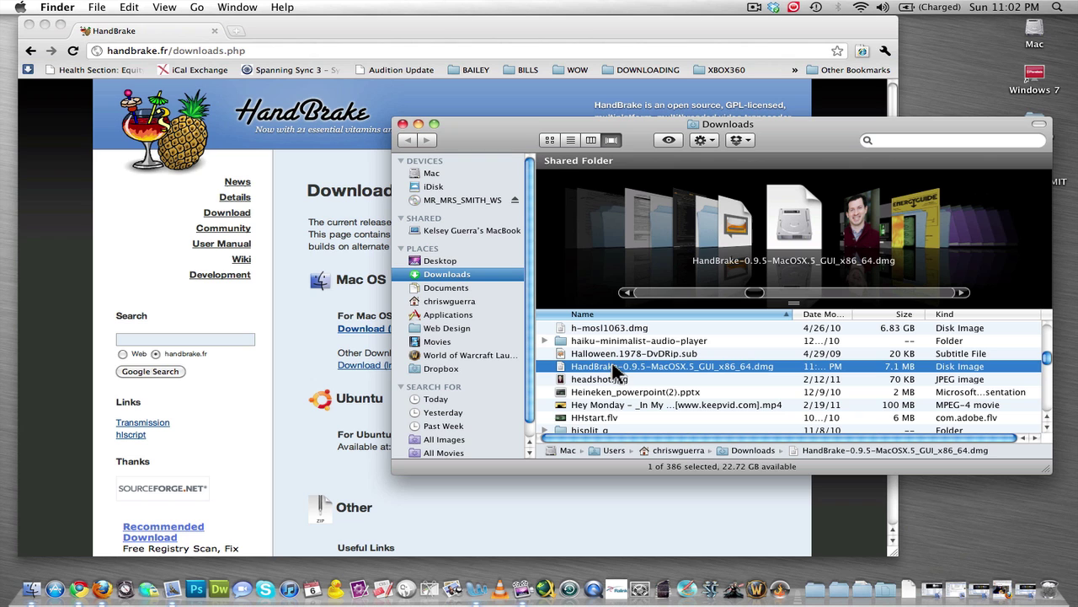
double_click(567, 368)
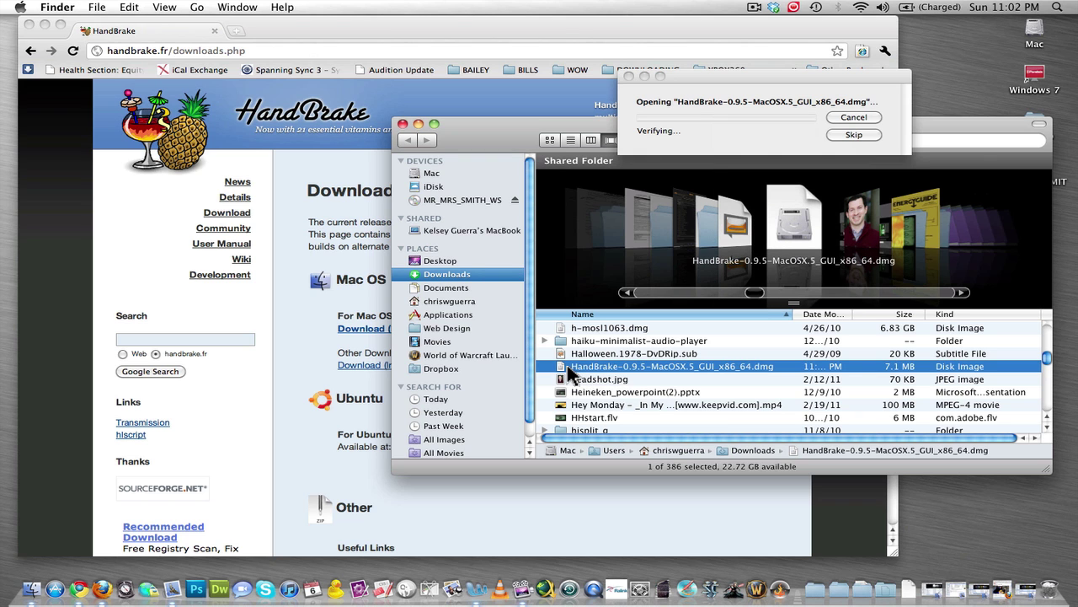
click(46, 24)
drag(647, 130, 342, 200)
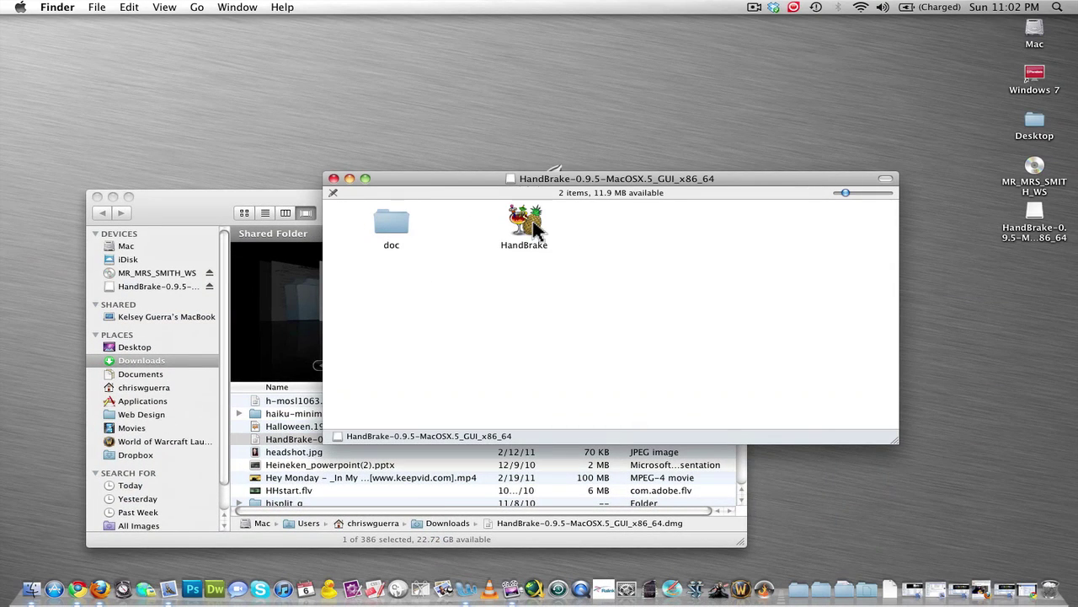
drag(588, 178, 587, 71)
click(524, 114)
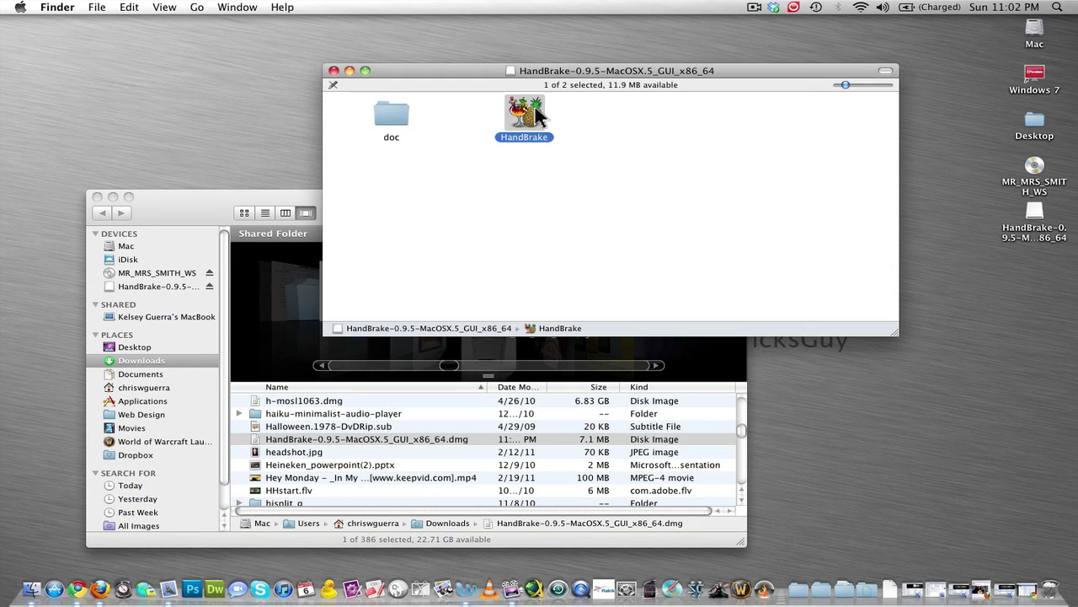
drag(524, 114, 573, 118)
click(640, 114)
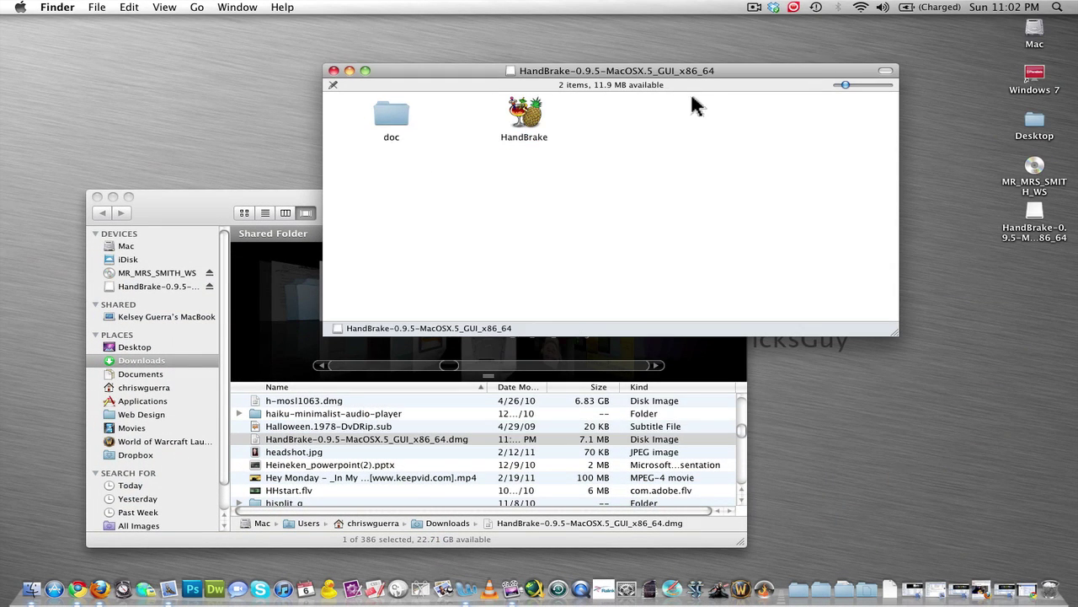
Step: Copy HandBrake into the Mac hard drive's Applications folder and close the disk image window
double_click(1029, 35)
drag(742, 96, 792, 158)
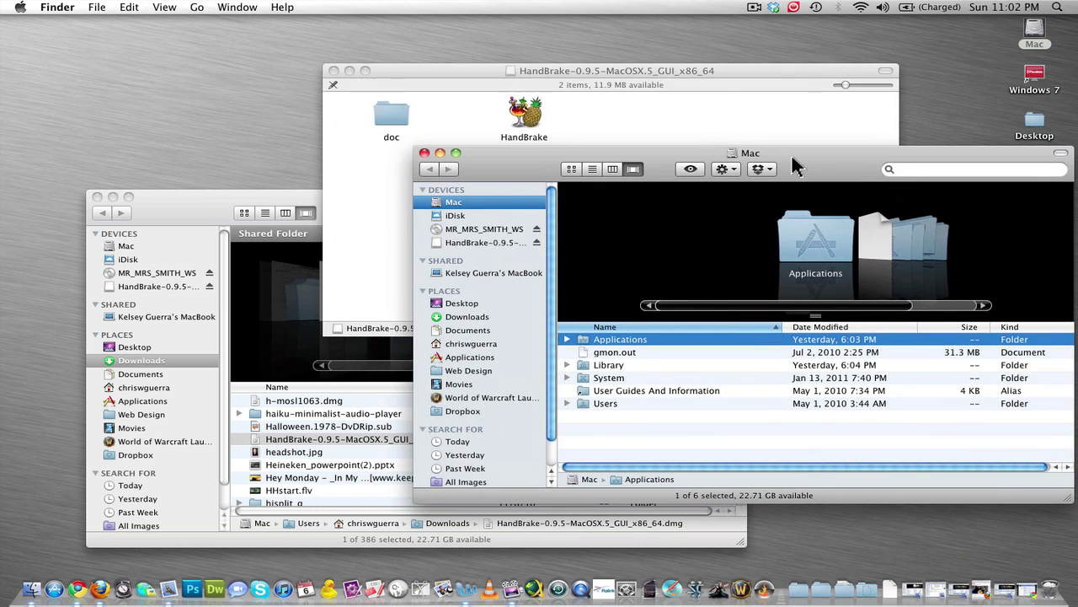
double_click(581, 340)
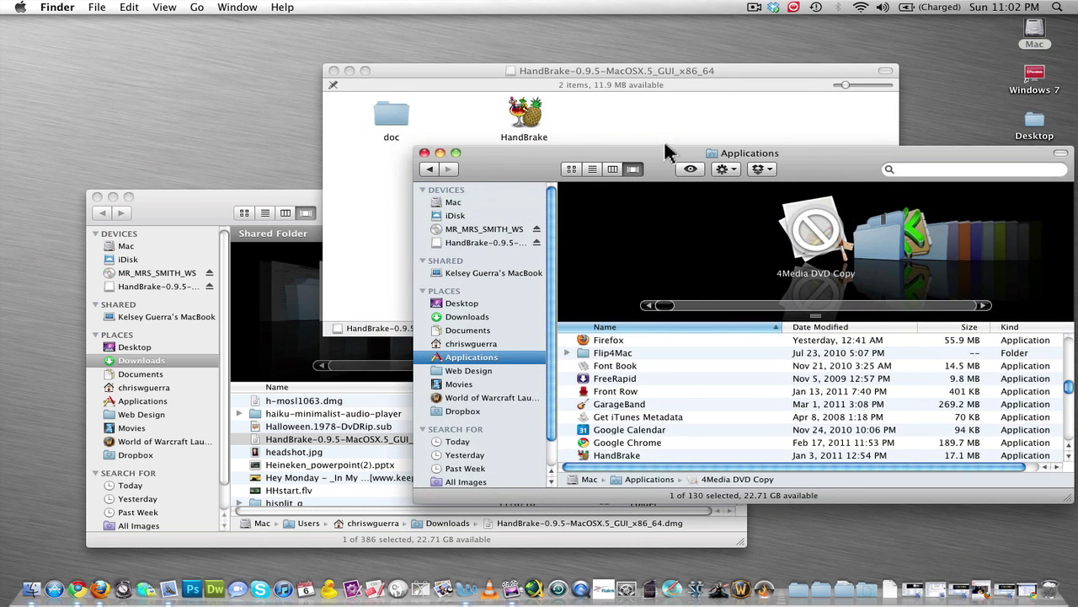
drag(665, 152, 666, 168)
drag(524, 114, 375, 101)
click(333, 71)
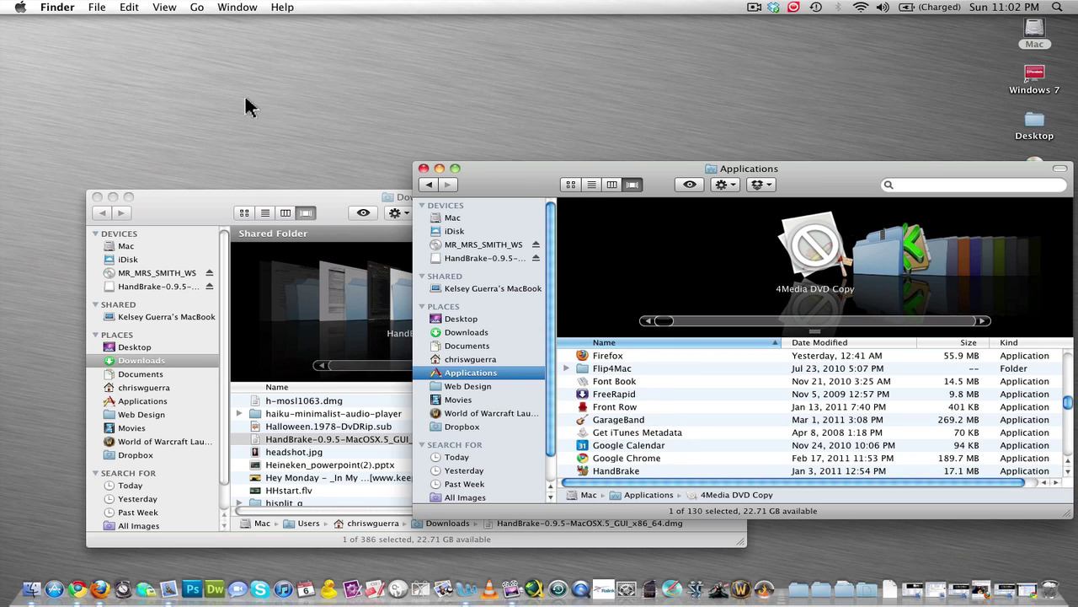
Step: Close the Downloads window and launch HandBrake from the Applications folder
click(97, 197)
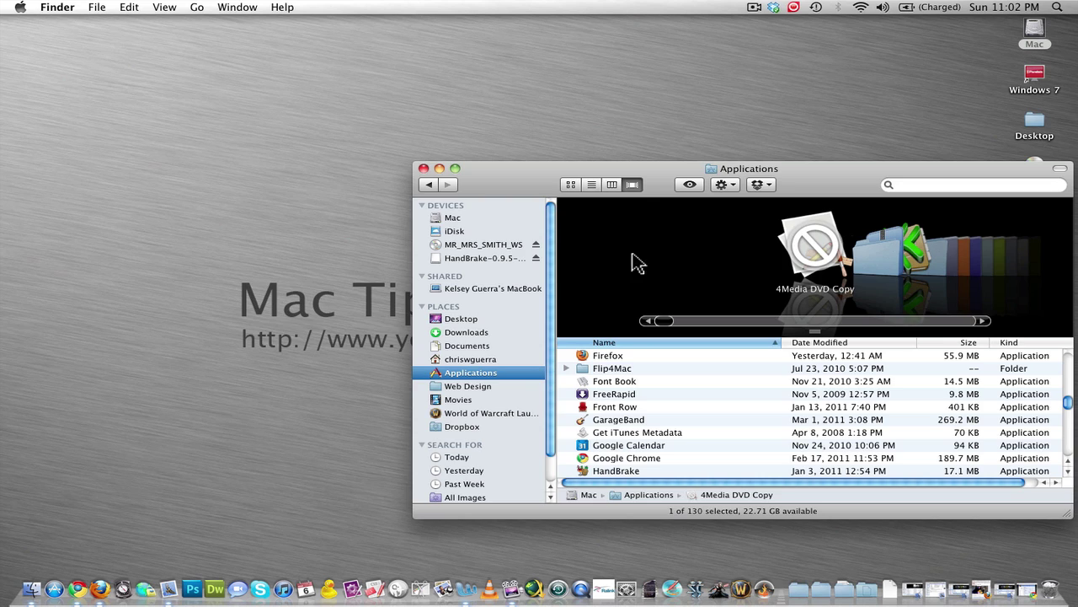
drag(795, 171, 640, 67)
click(498, 315)
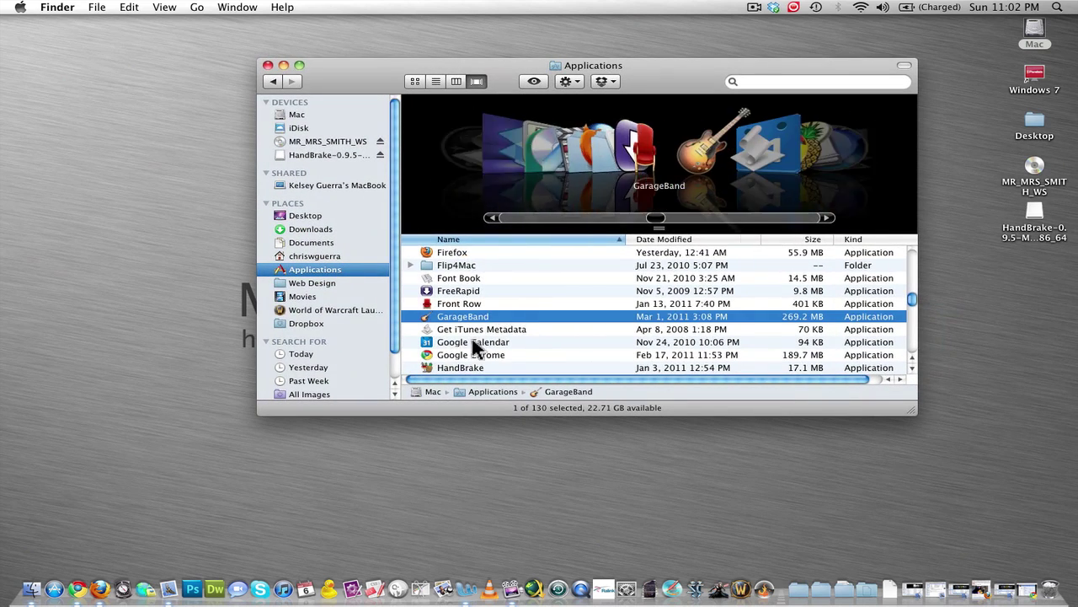
scroll(432, 326, down, 2)
double_click(431, 320)
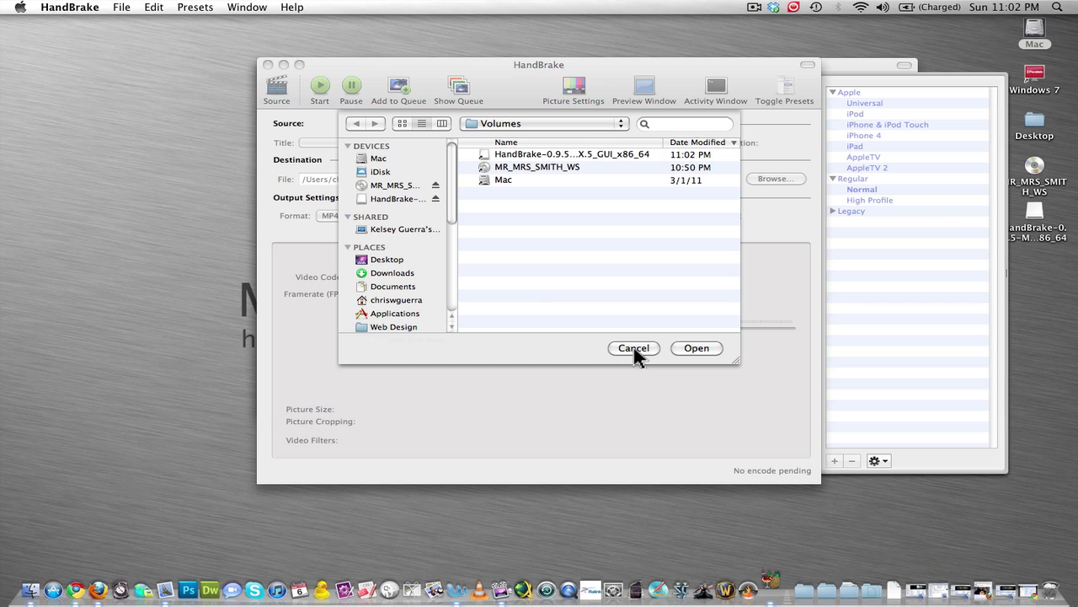
Step: Choose the MR_MRS_SMITH_WS DVD as the source so HandBrake scans it
drag(621, 72, 517, 73)
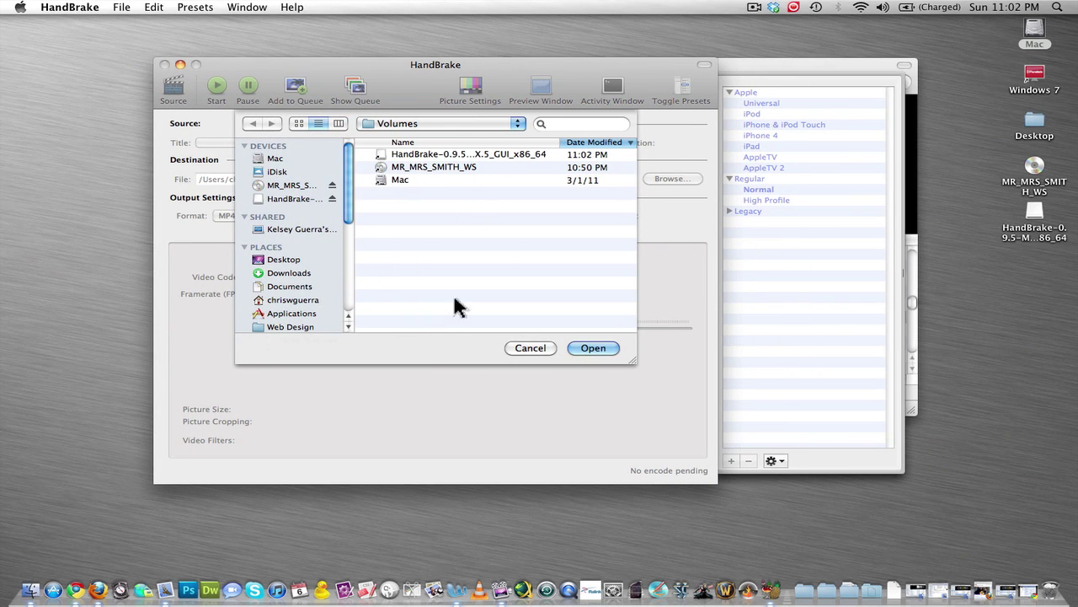
click(266, 185)
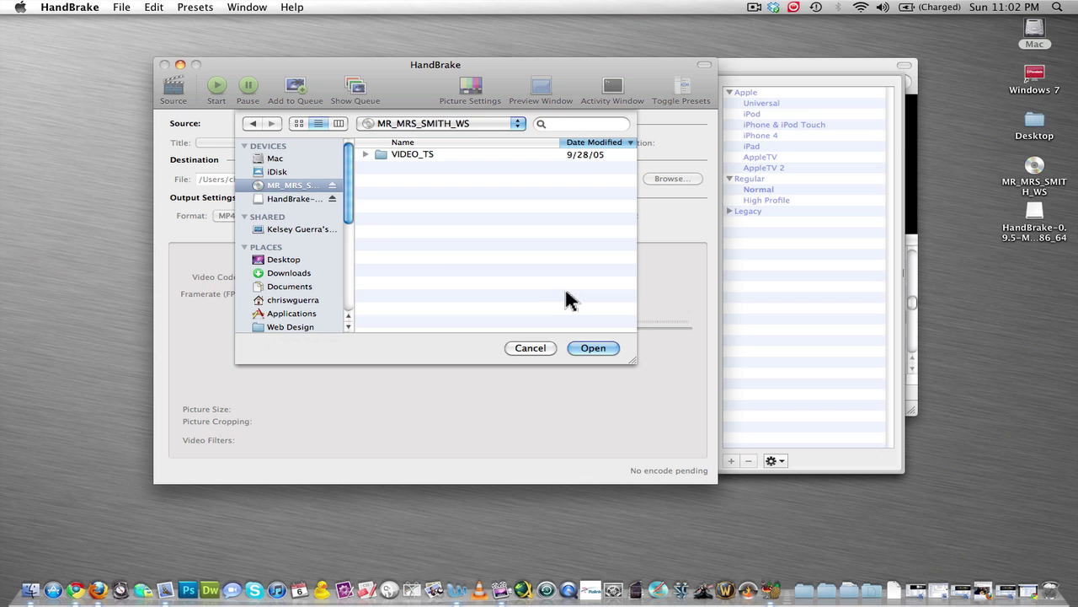
click(594, 348)
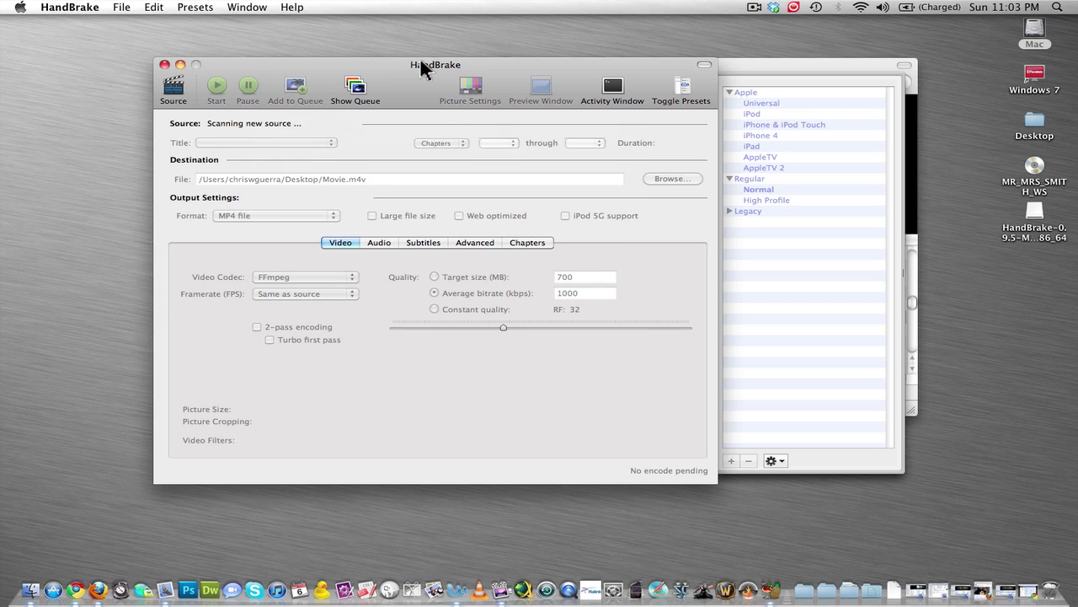
Step: Wait for the scan to finish, loading title 1 (01:59:51, chapters 1–29)
mouse_move(420, 77)
mouse_down()
mouse_move(388, 62)
mouse_move(411, 88)
mouse_up()
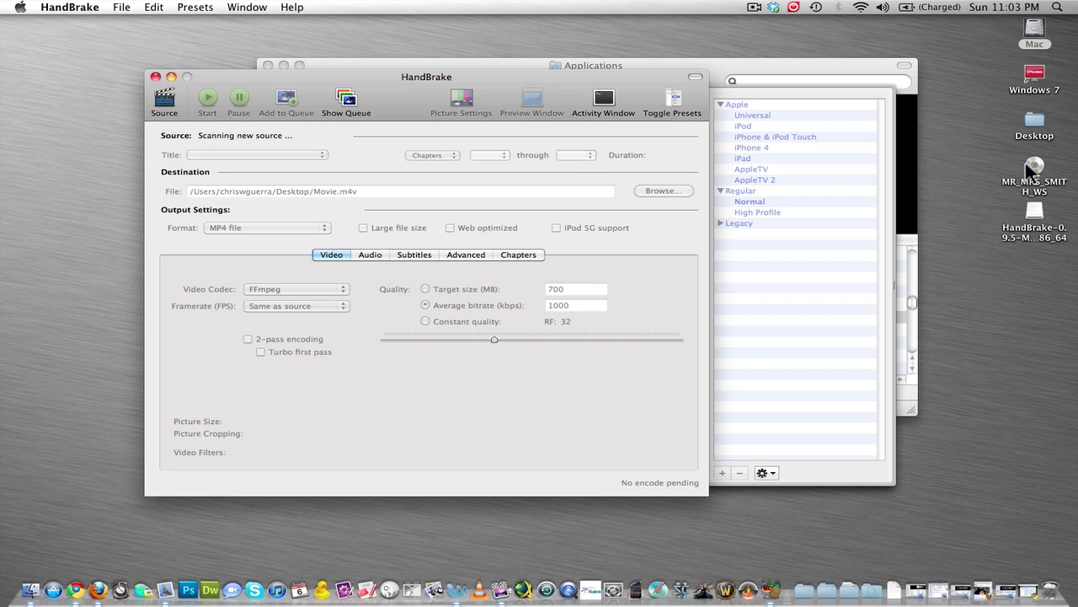
click(753, 7)
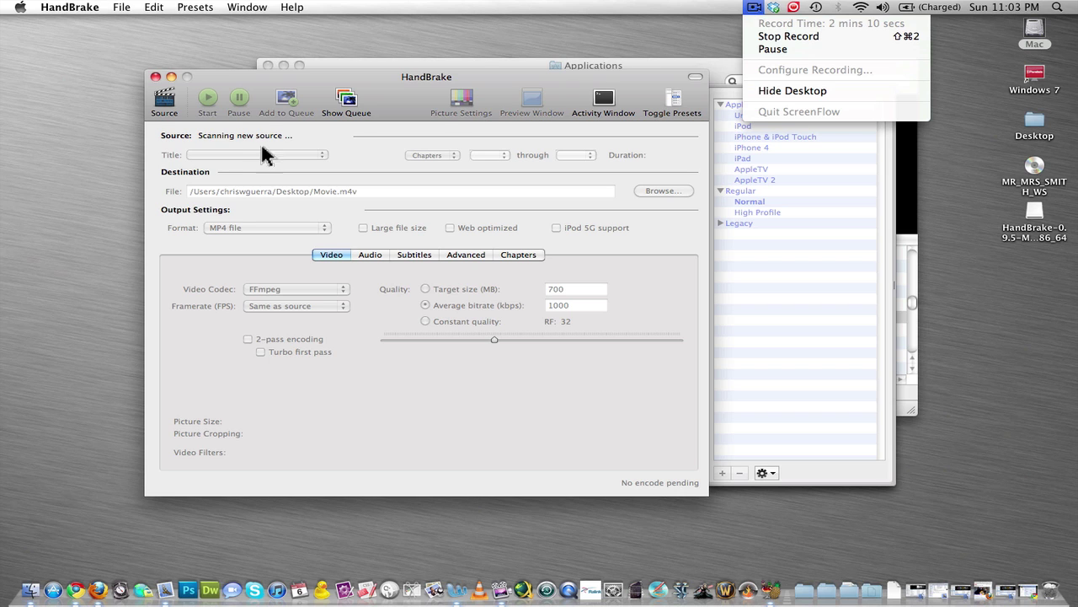
click(772, 49)
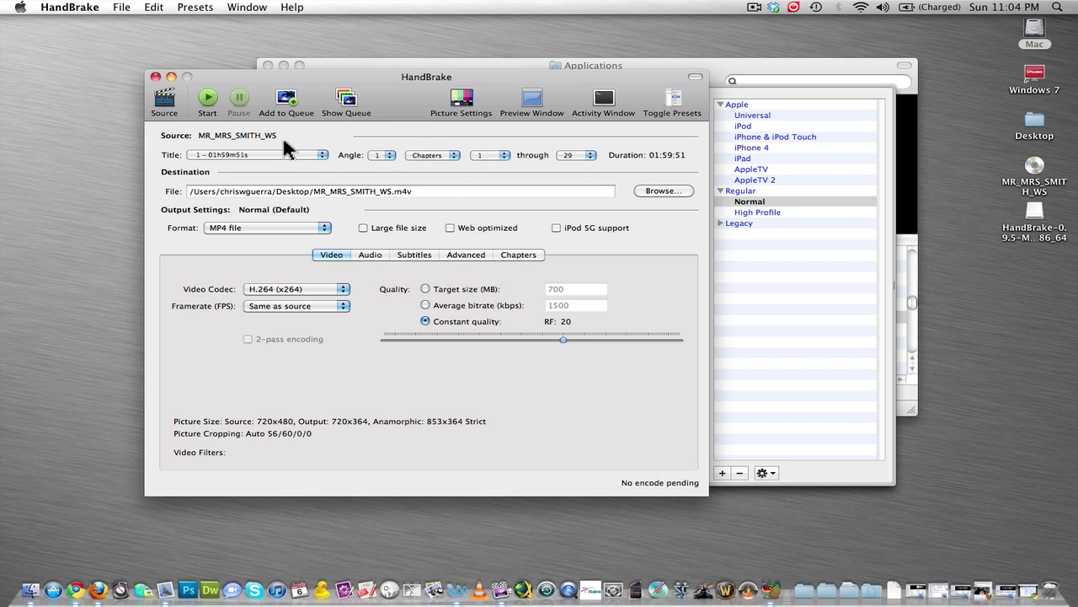
Step: Save the output as MR_MRS_SMITH_WS.m4v in the Desktop folder
click(664, 192)
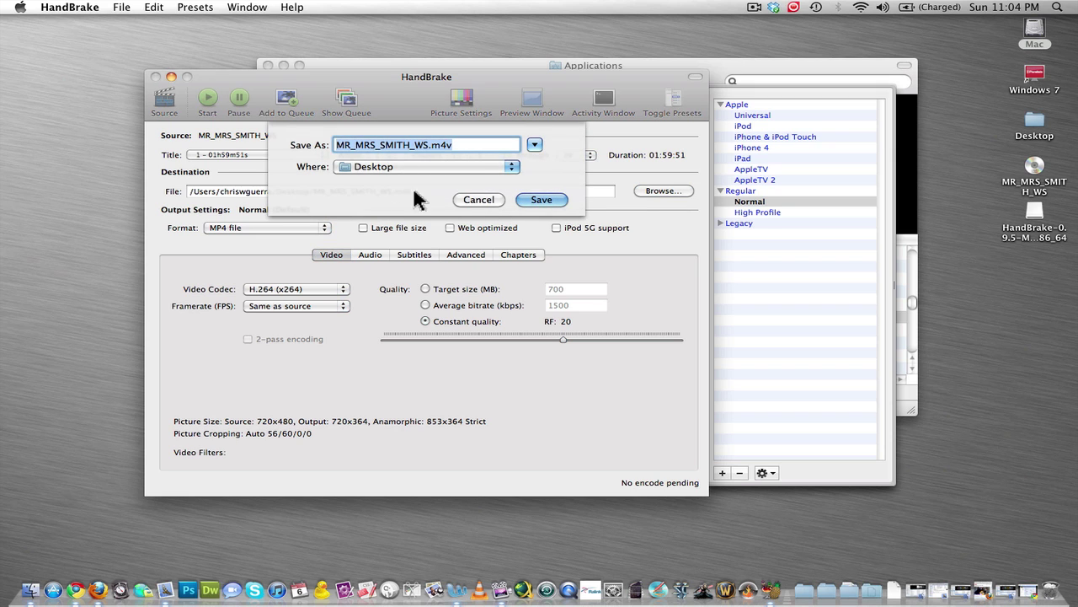
click(534, 145)
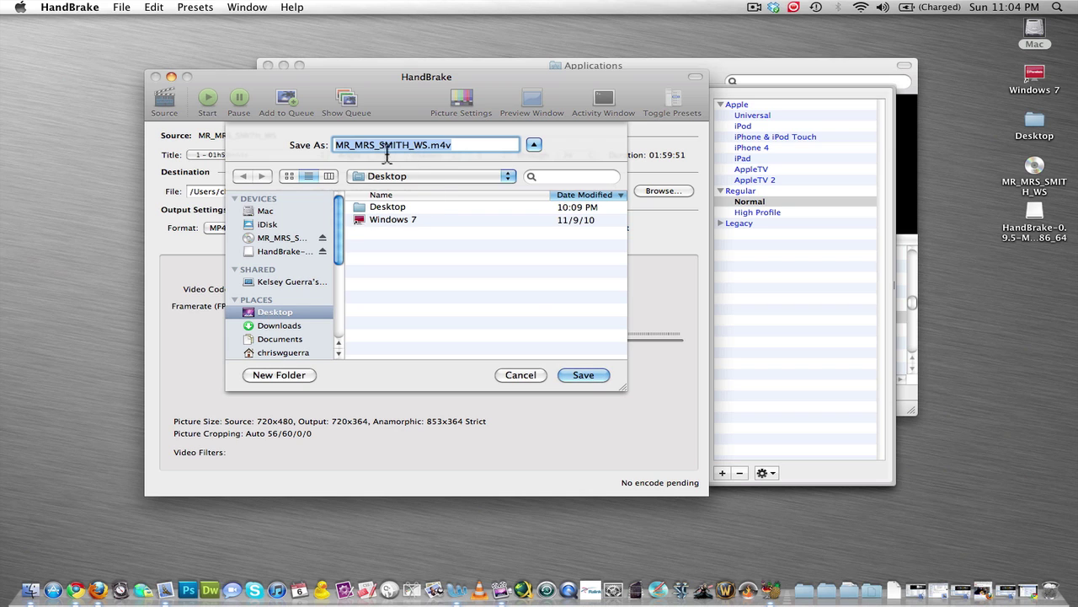
click(581, 375)
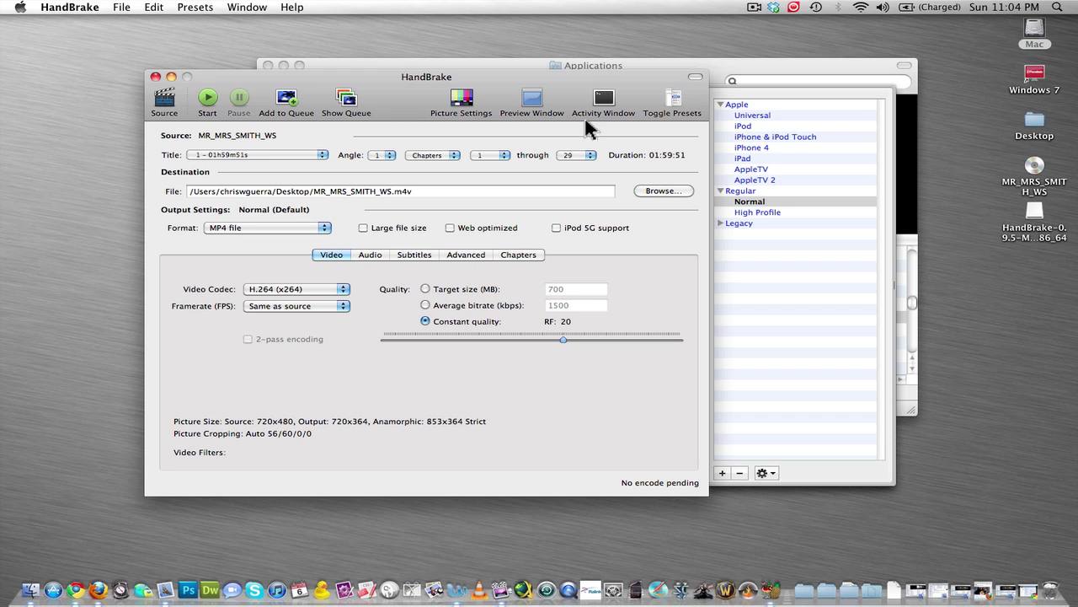
Step: Select Apple > AppleTV 2 in the presets drawer, giving 2500 kbps at 29.97 fps
click(673, 108)
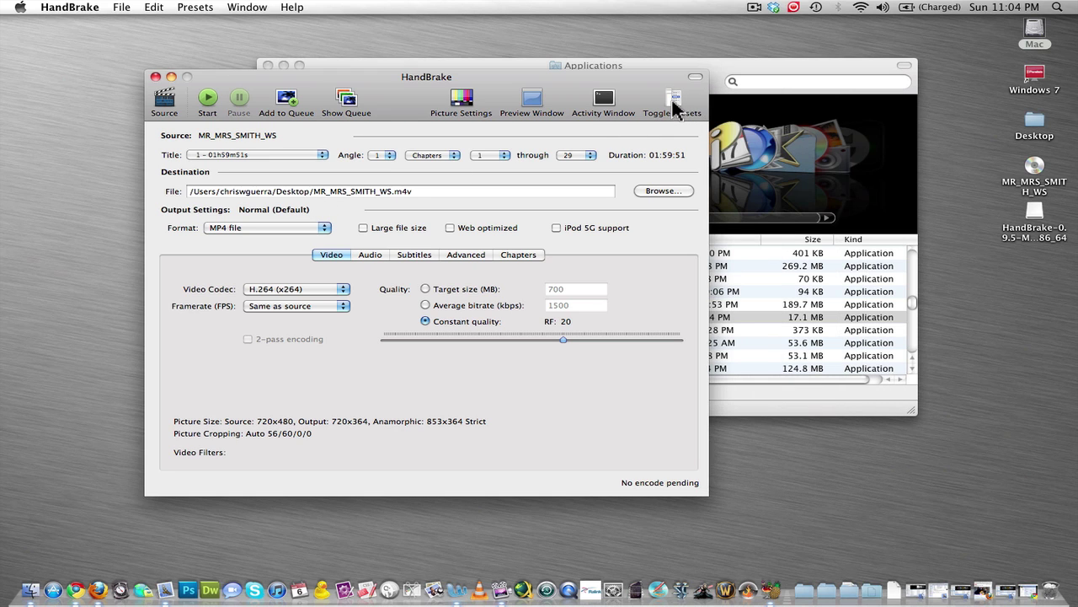
click(675, 108)
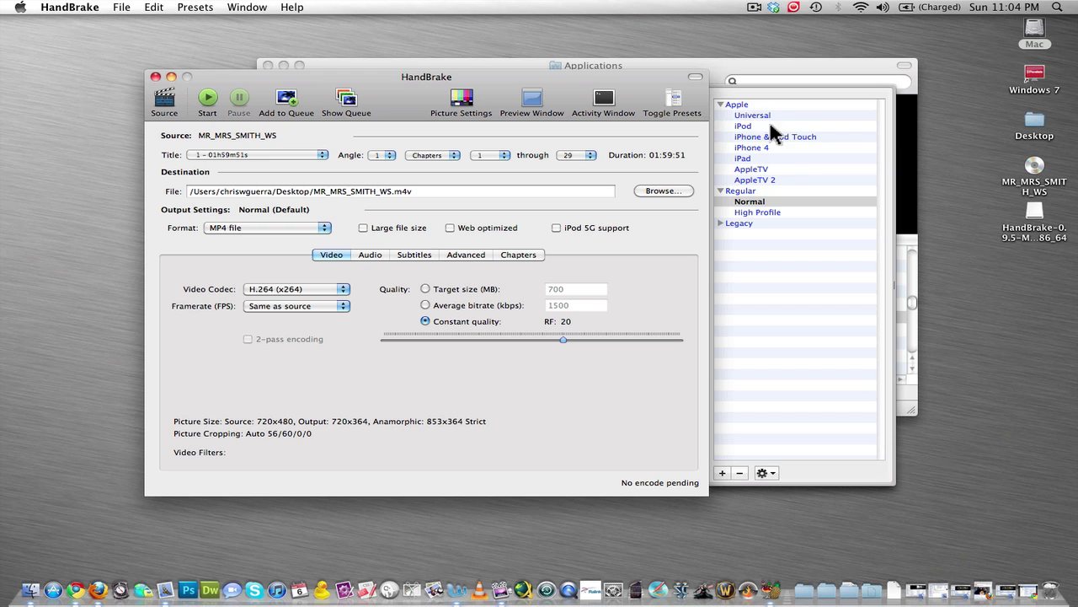
click(674, 101)
click(677, 102)
click(720, 105)
click(721, 104)
click(753, 180)
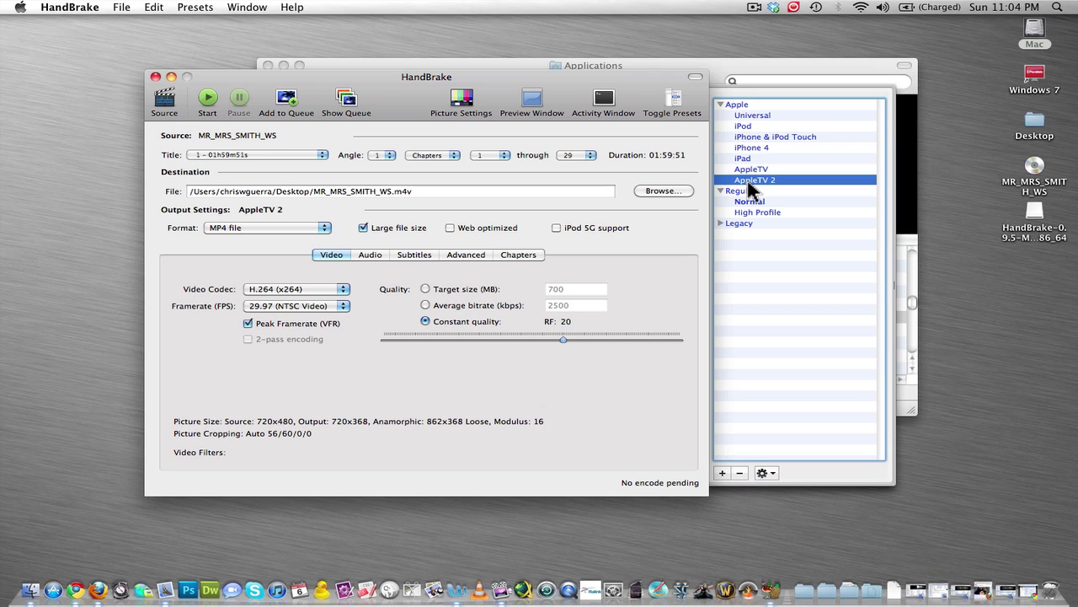